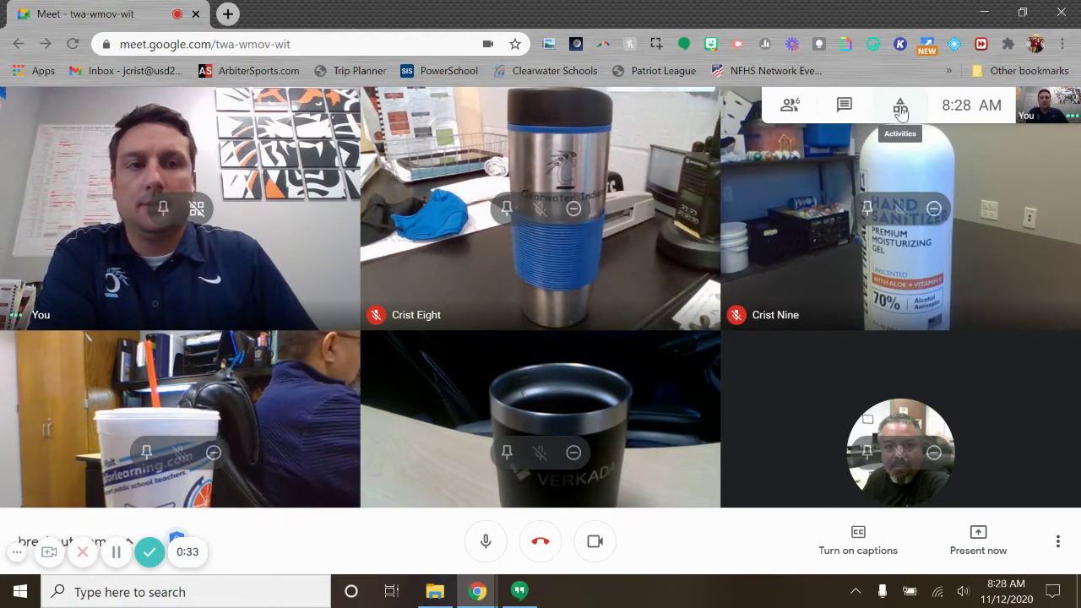
Open the breakout rooms setup and rename the two rooms Nouns and Verbs.
left_click(900, 108)
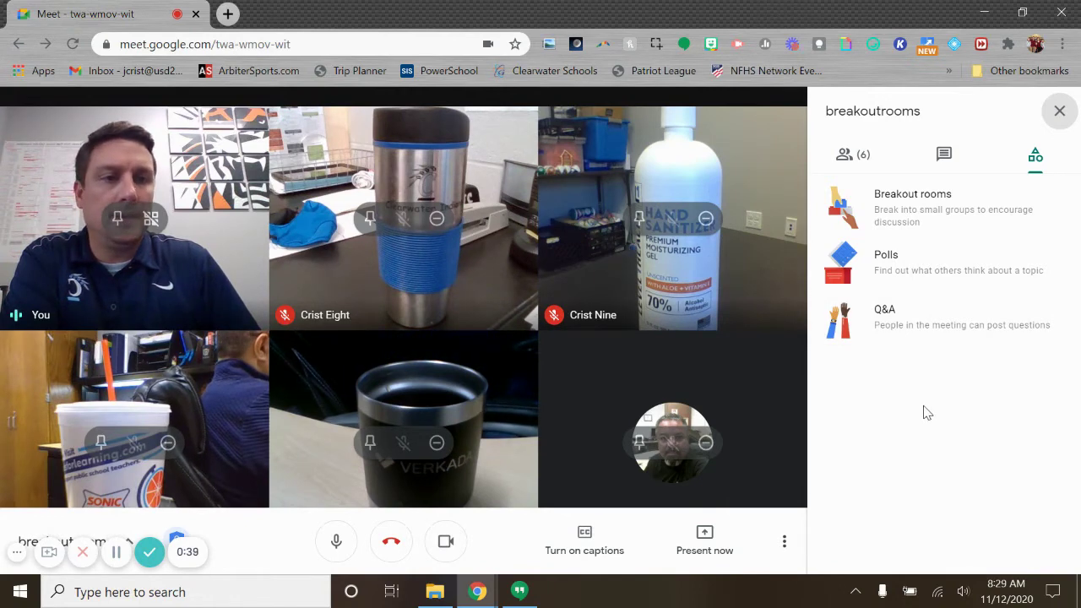
left_click(906, 213)
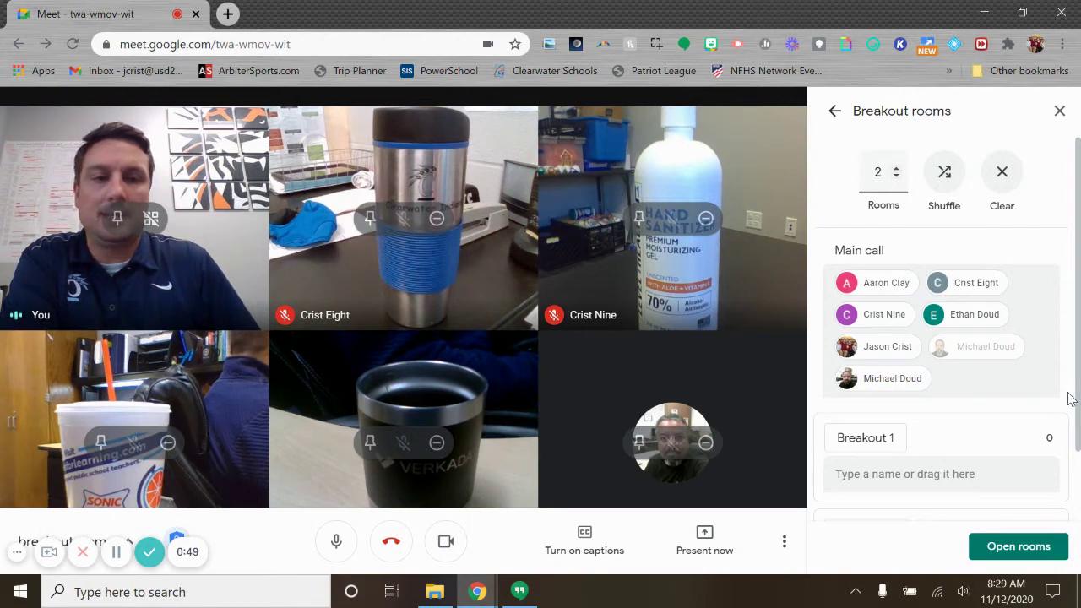
scroll(964, 380, "down", 1)
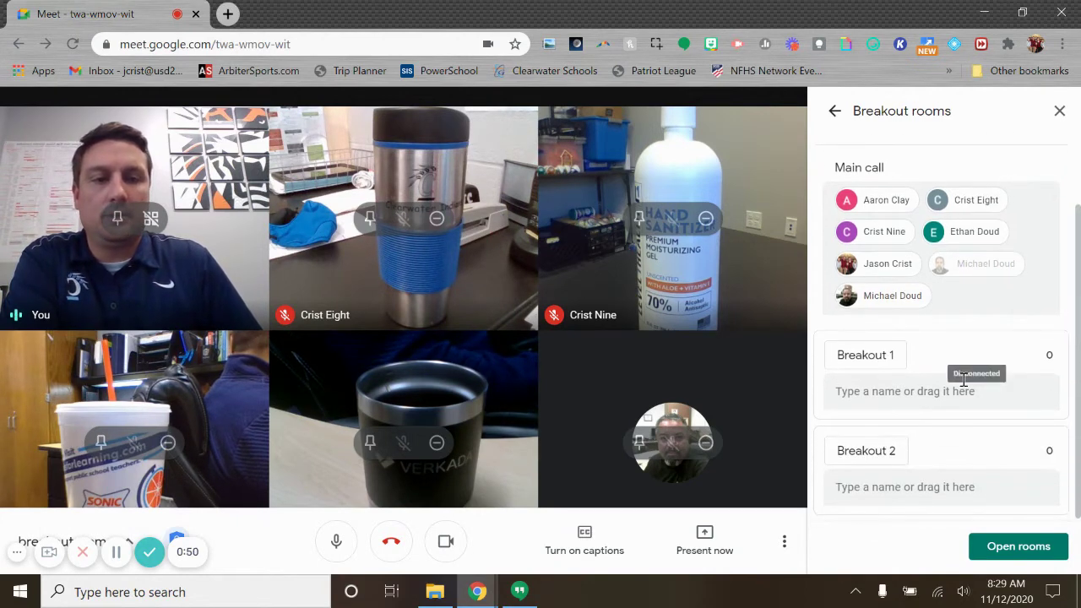
double_click(865, 356)
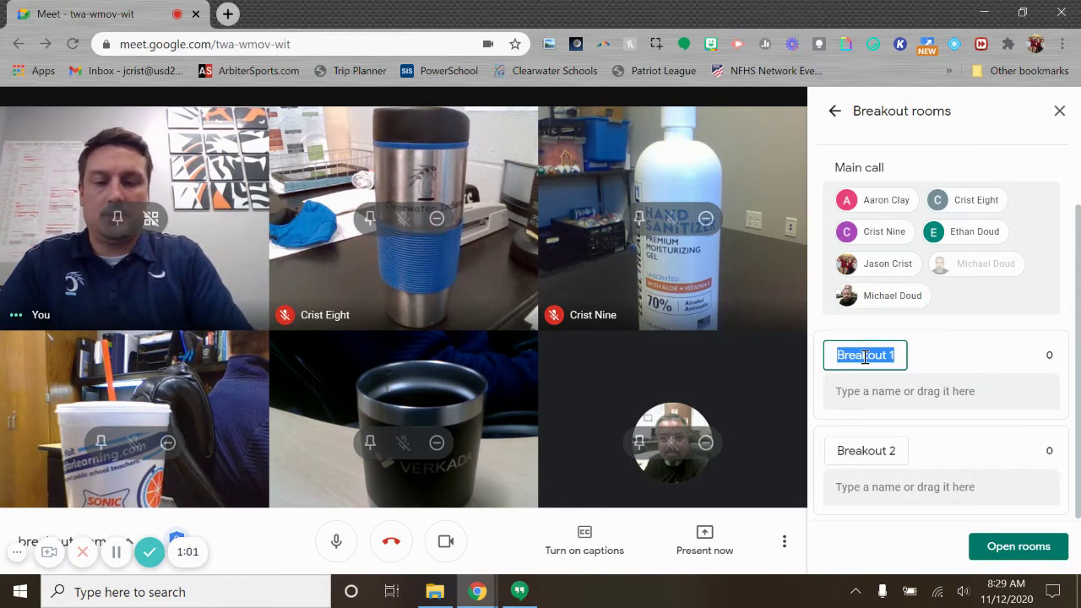
type("Nouns")
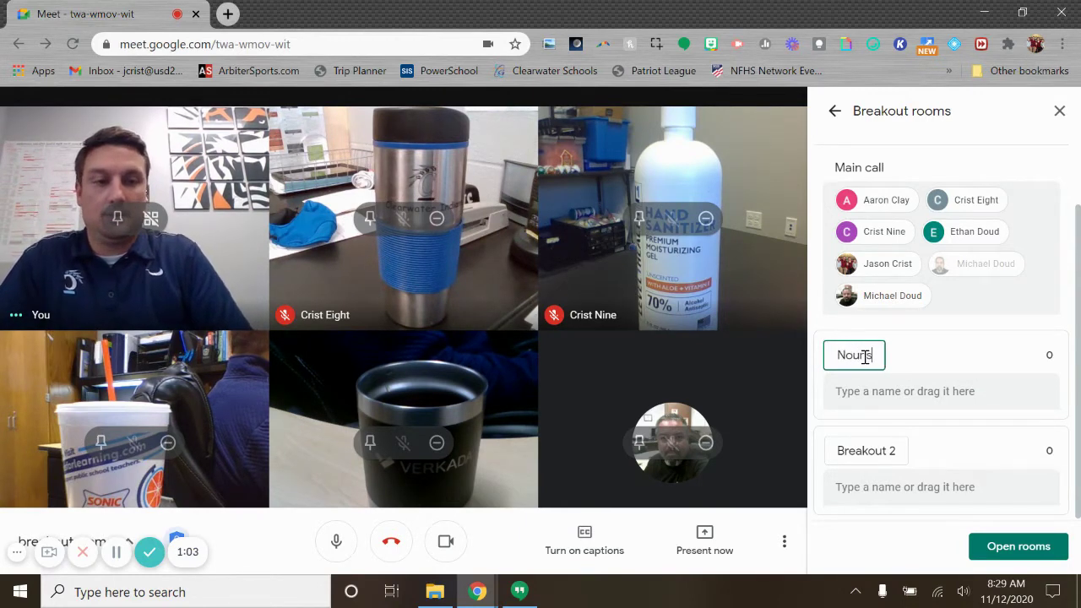
double_click(882, 452)
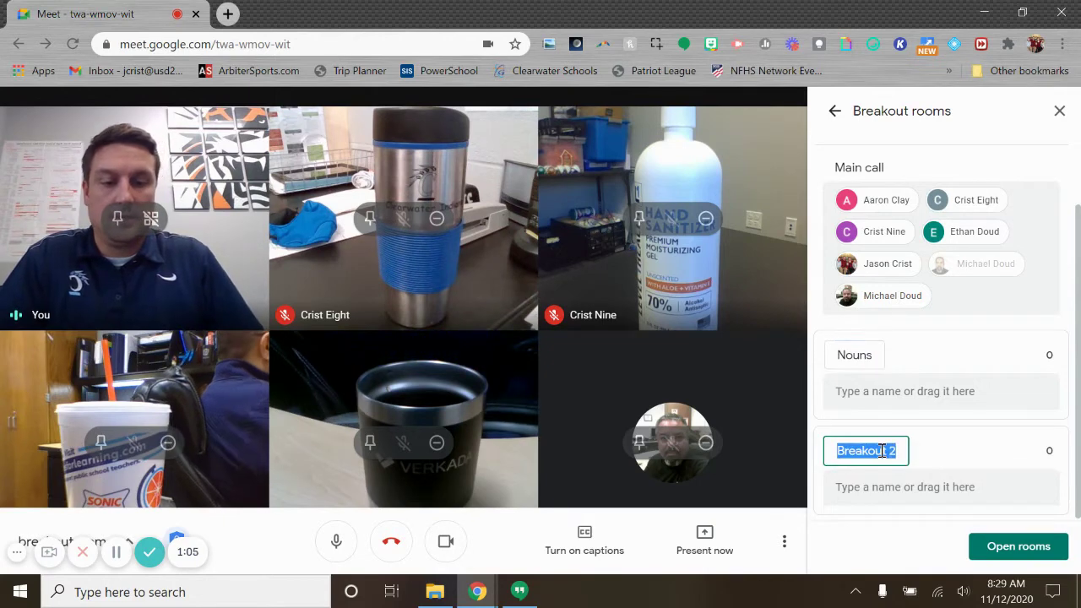
type("Verbs")
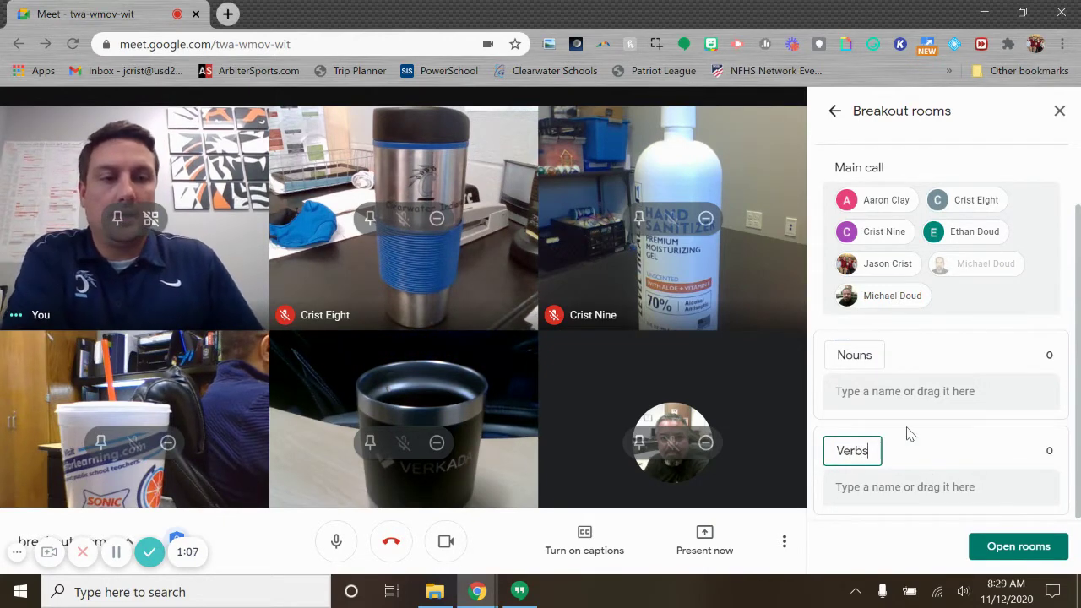
key("Return")
Raise the number of breakout rooms to 3, check the distribution of participants, and return it to 2.
scroll(941, 413, "up", 2)
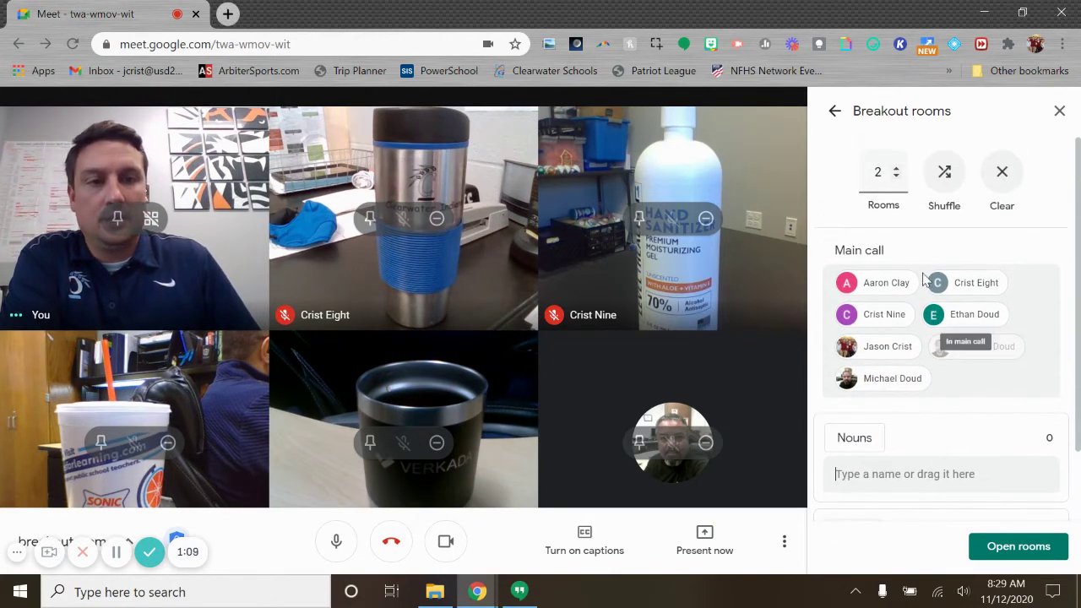
left_click(897, 173)
scroll(898, 244, "down", 3)
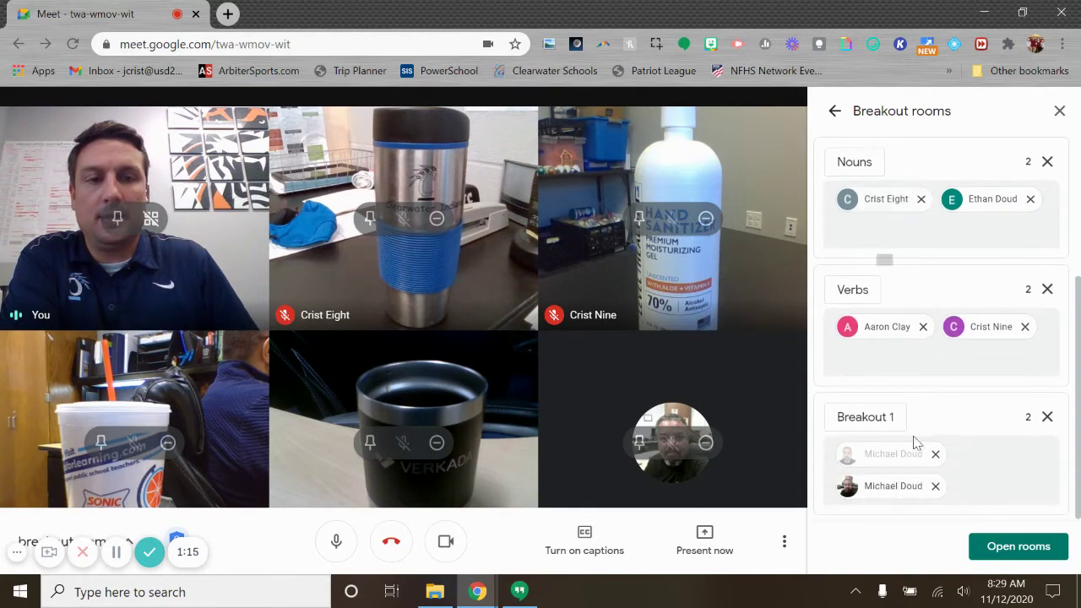
scroll(969, 449, "up", 5)
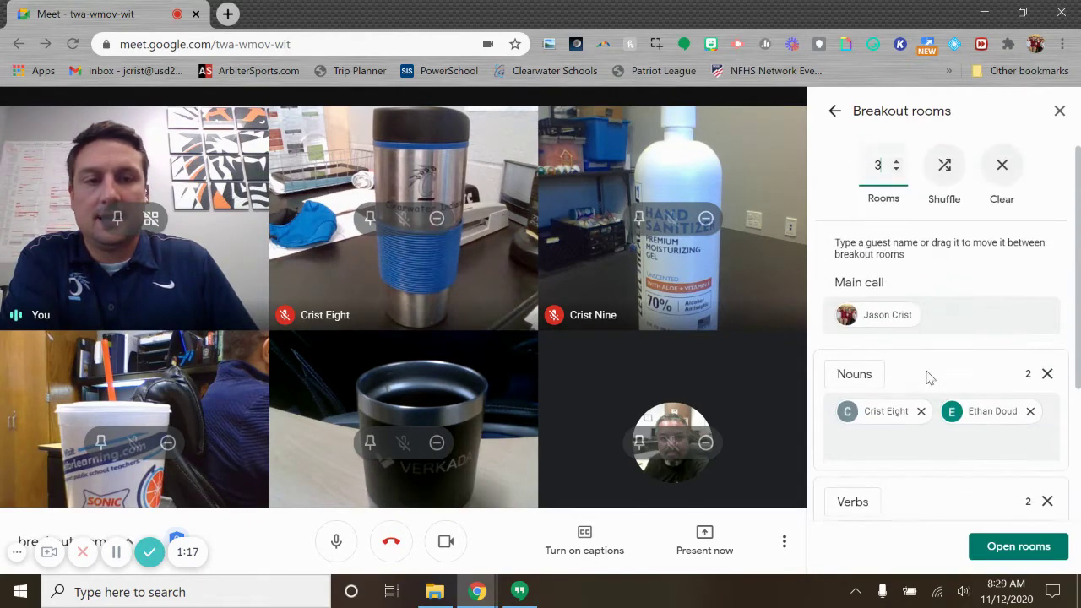
left_click(896, 177)
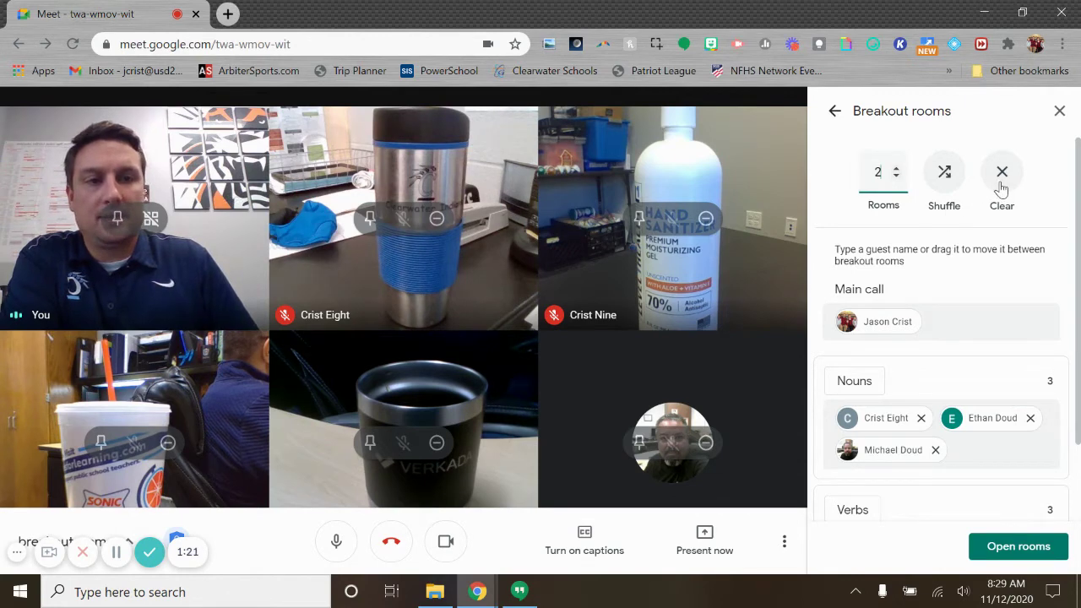
Shuffle the participants between Nouns and Verbs, review both rooms, and clear all the assignments.
left_click(944, 177)
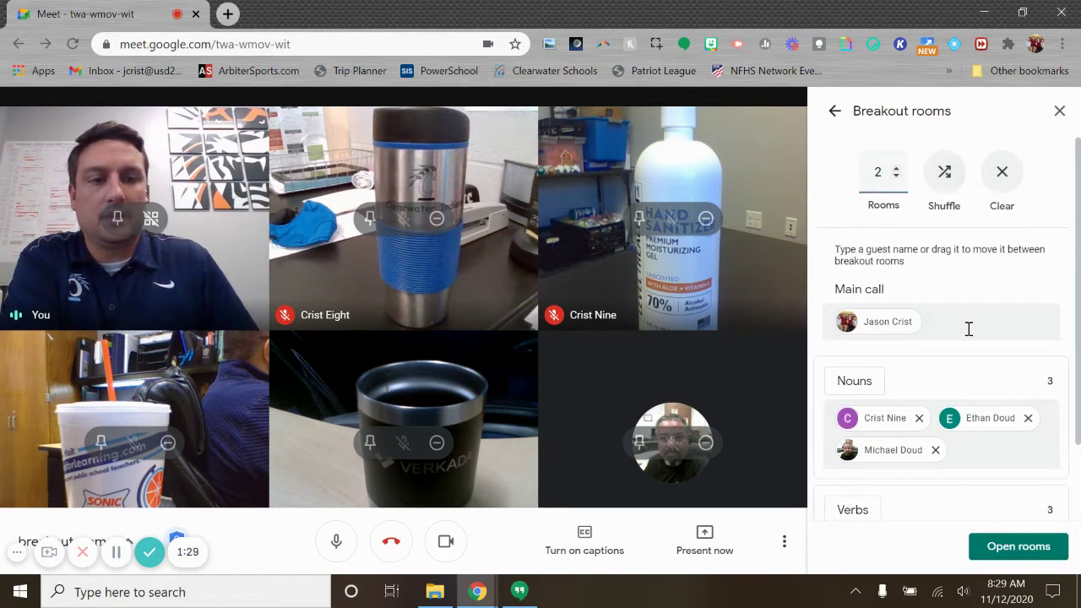
scroll(967, 328, "down", 1)
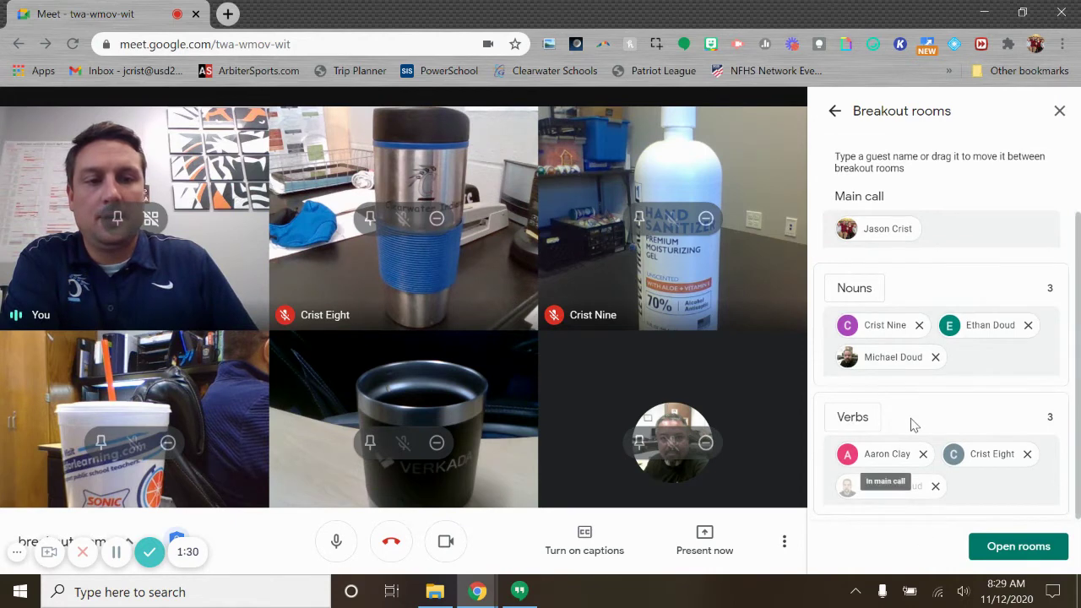
scroll(910, 421, "up", 1)
scroll(908, 425, "down", 1)
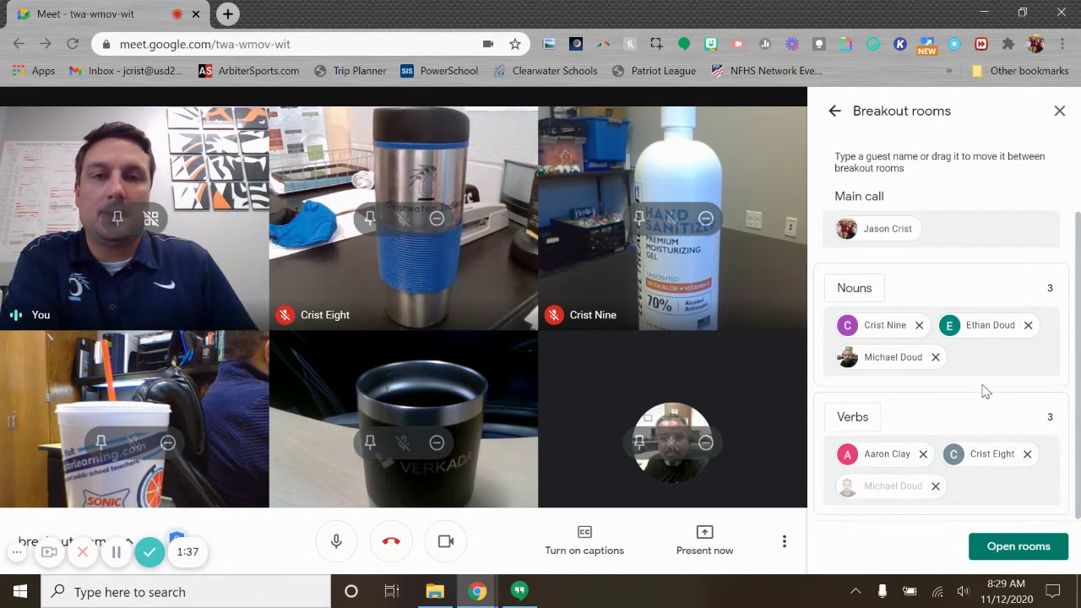
scroll(988, 410, "up", 2)
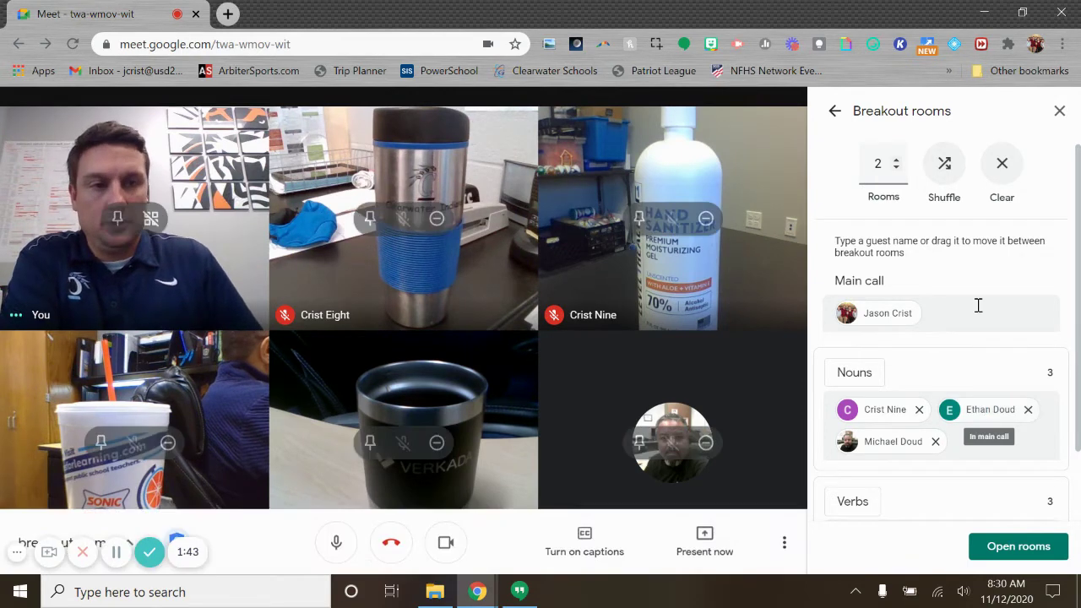
left_click(1003, 167)
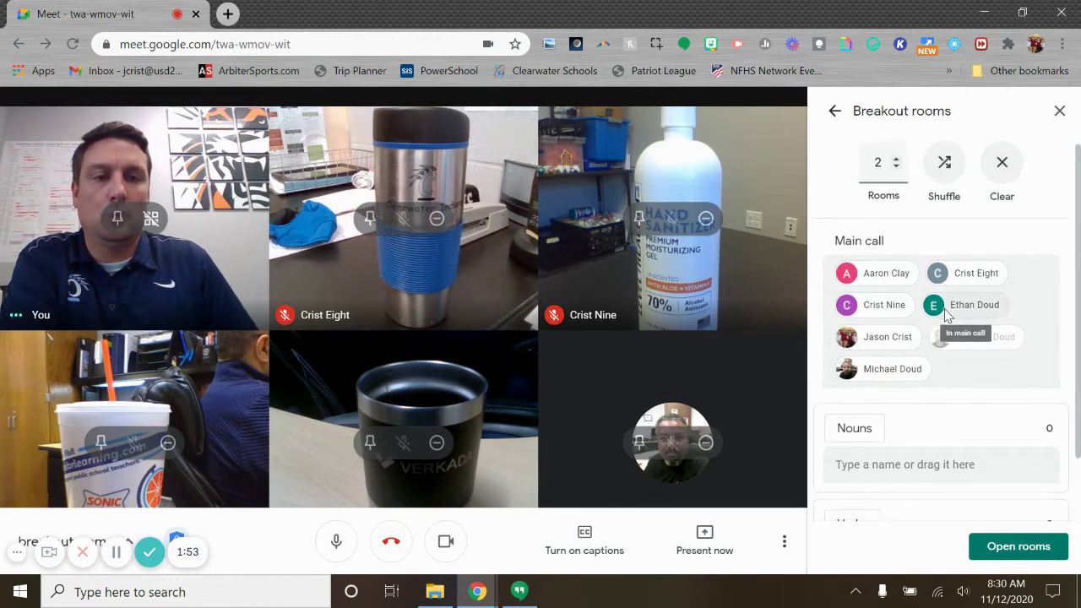
Assign everyone from the main call manually, five participants including the host to Nouns and two to Verbs.
scroll(946, 314, "down", 1)
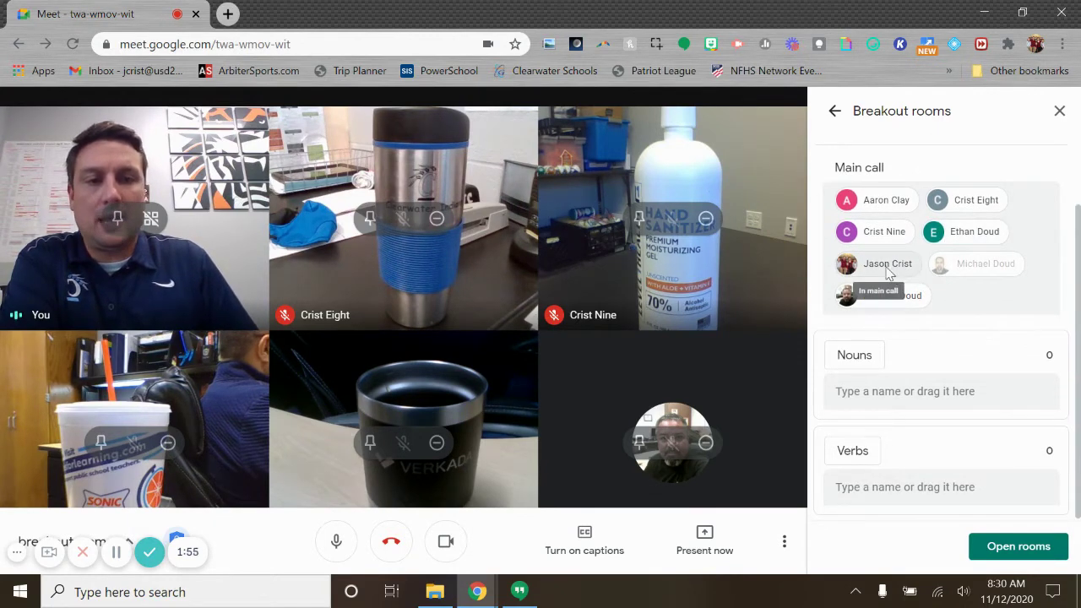
left_click_drag(891, 281, 883, 395)
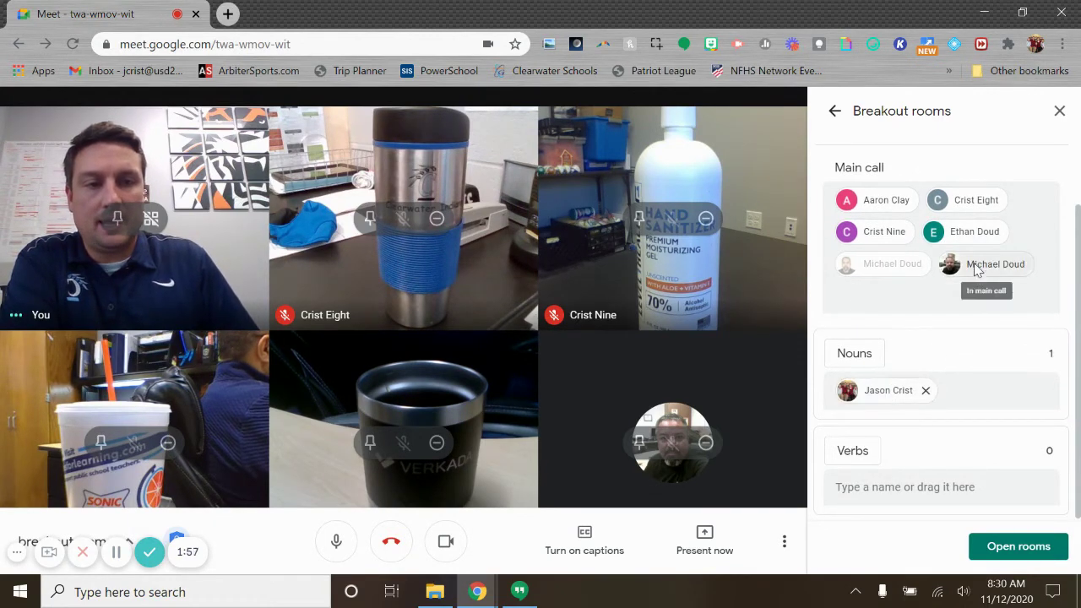
left_click_drag(980, 267, 970, 390)
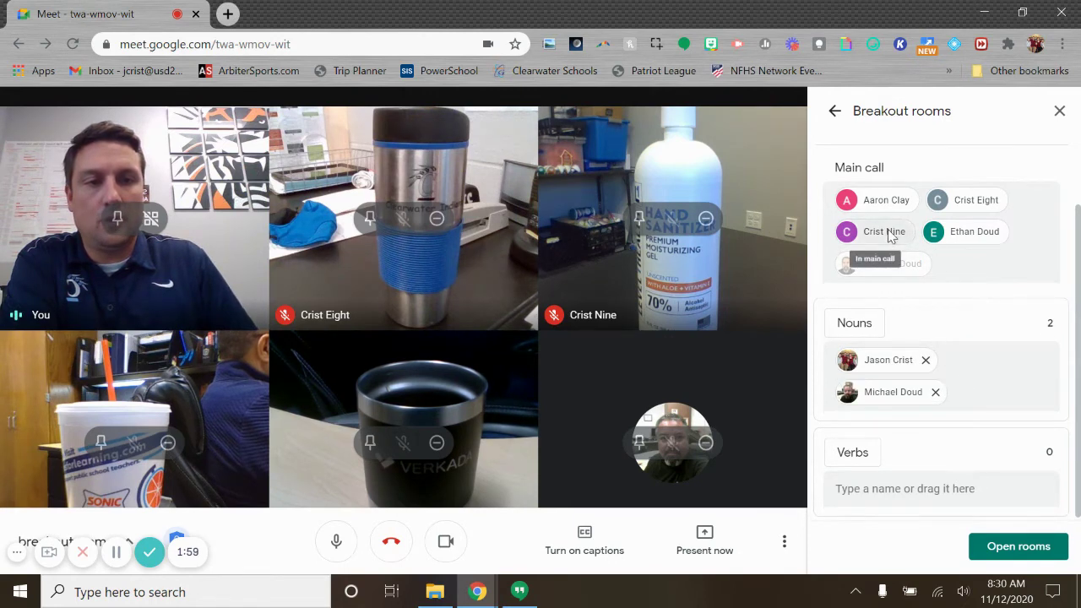
left_click_drag(878, 233, 888, 495)
left_click_drag(946, 243, 966, 414)
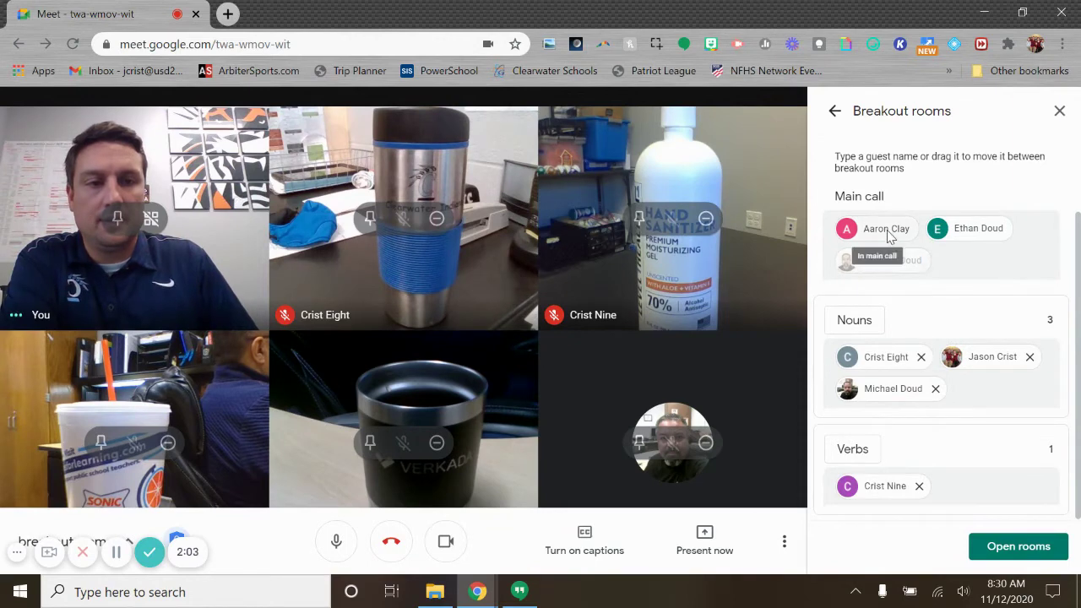
left_click_drag(887, 234, 967, 478)
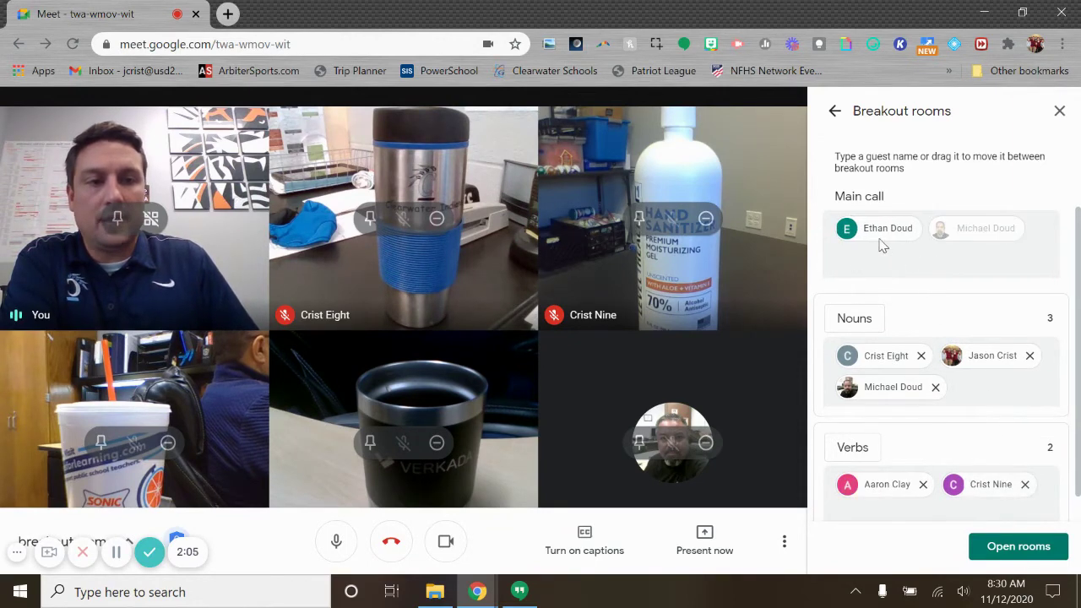
left_click_drag(878, 232, 936, 323)
left_click_drag(887, 237, 978, 392)
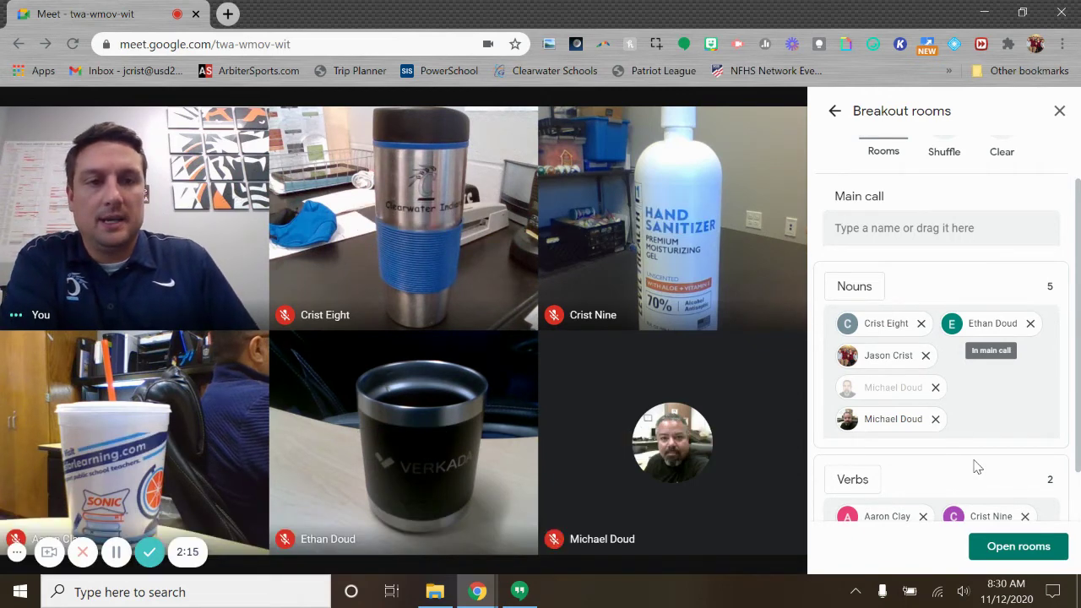
Review the room assignments, open the breakout rooms, and join the Nouns room.
scroll(977, 467, "up", 1)
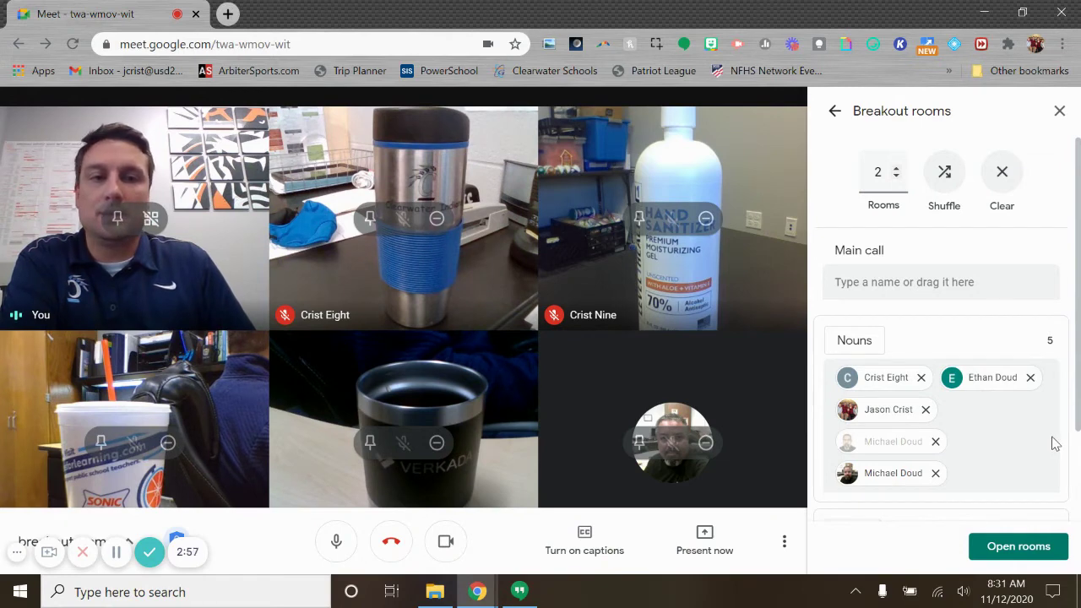
scroll(959, 414, "down", 3)
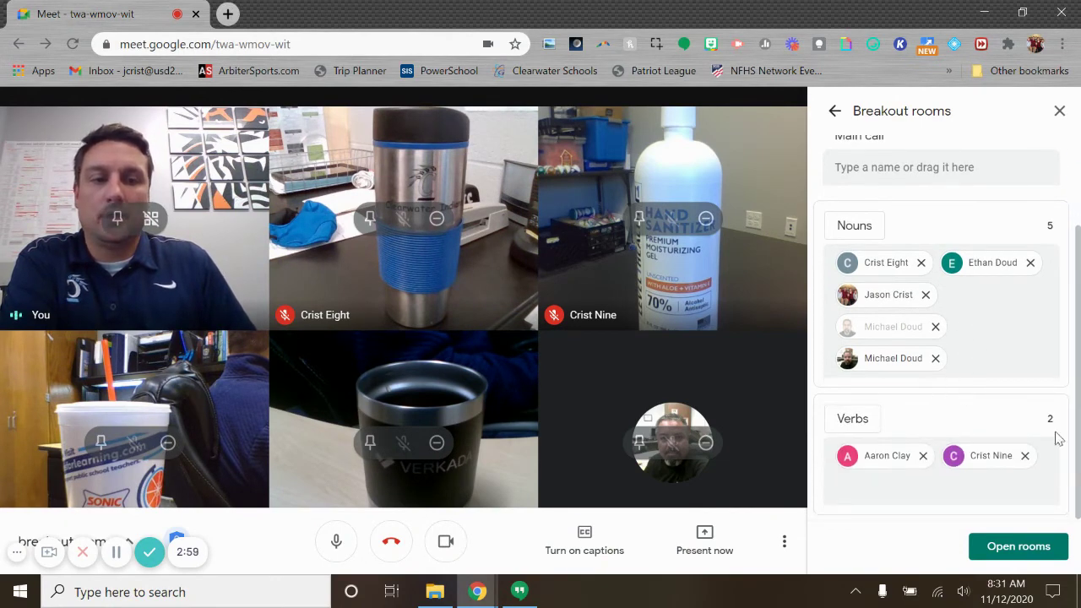
left_click(1016, 547)
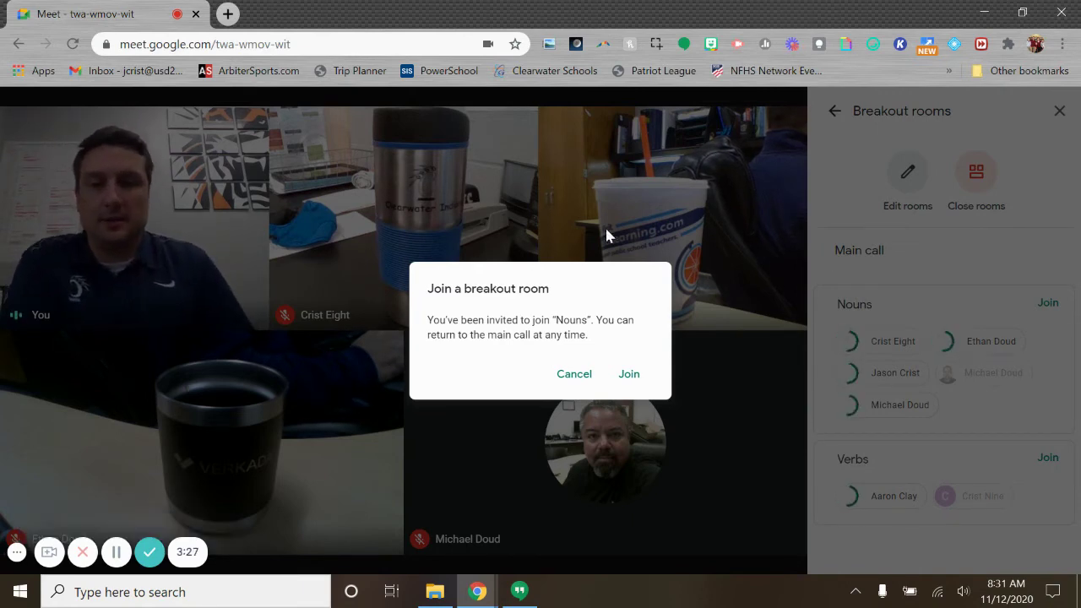
left_click(629, 375)
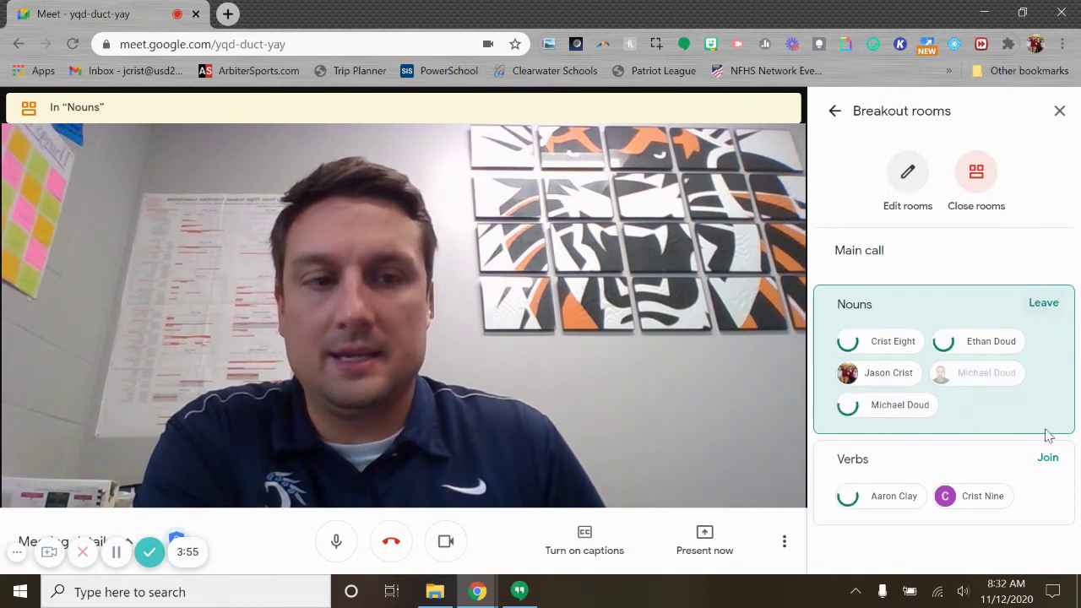
Switch to the Verbs room and check which rooms the participants still in the main call are assigned to.
left_click(1047, 457)
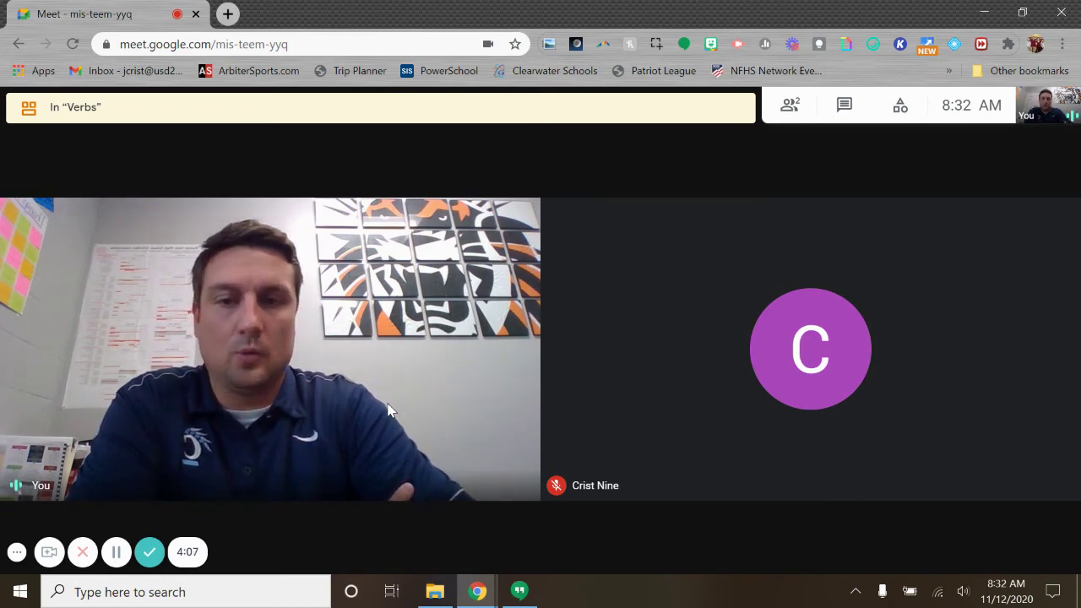
left_click(900, 105)
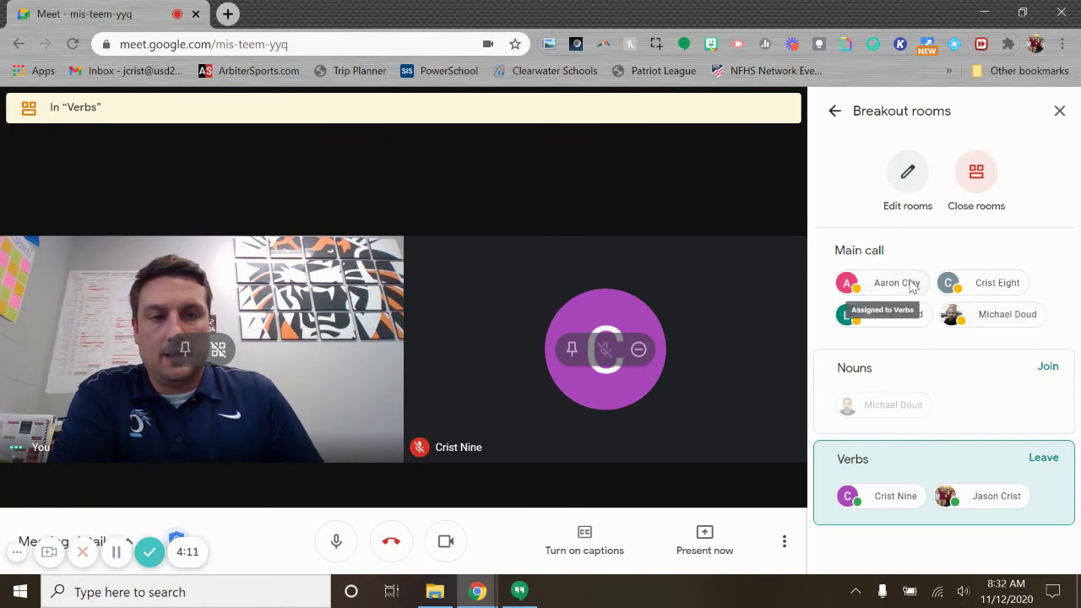
mouse_move(963, 277)
mouse_move(951, 320)
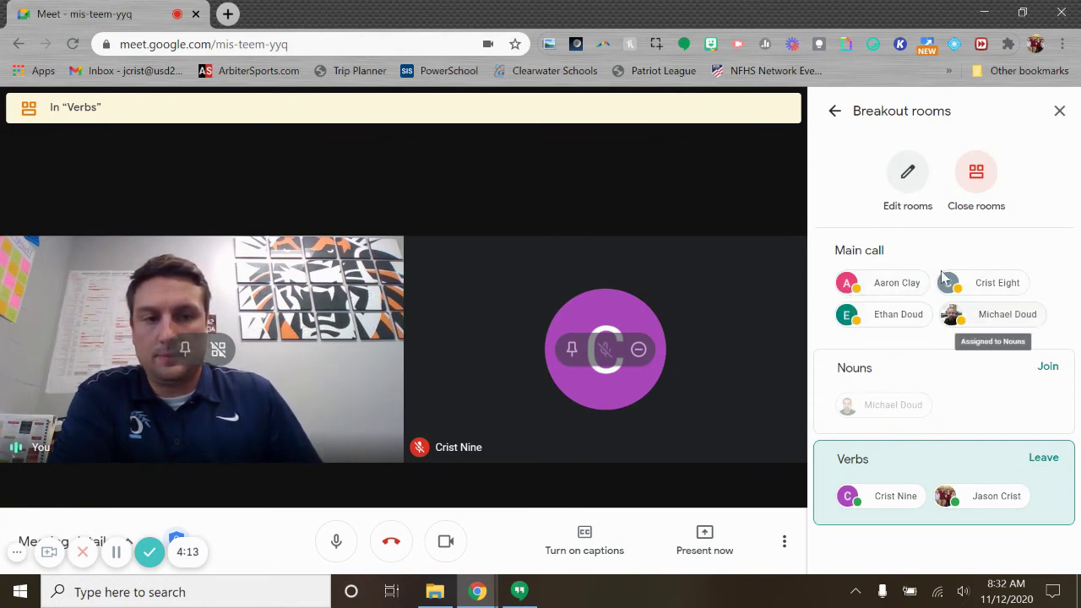
mouse_move(922, 332)
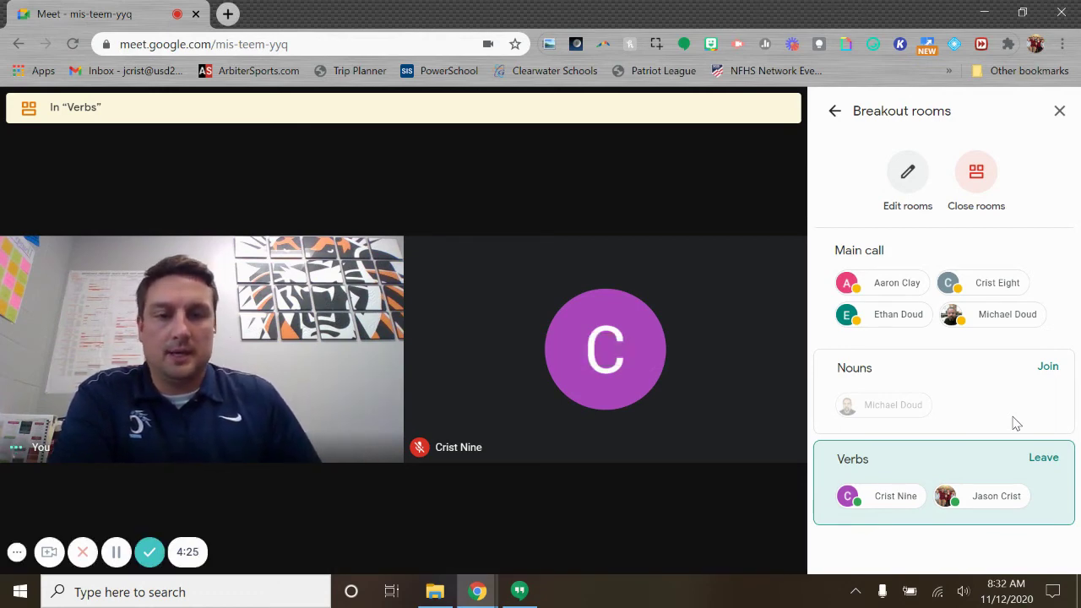
Leave the Verbs room for the main call and close all breakout rooms.
left_click(1044, 463)
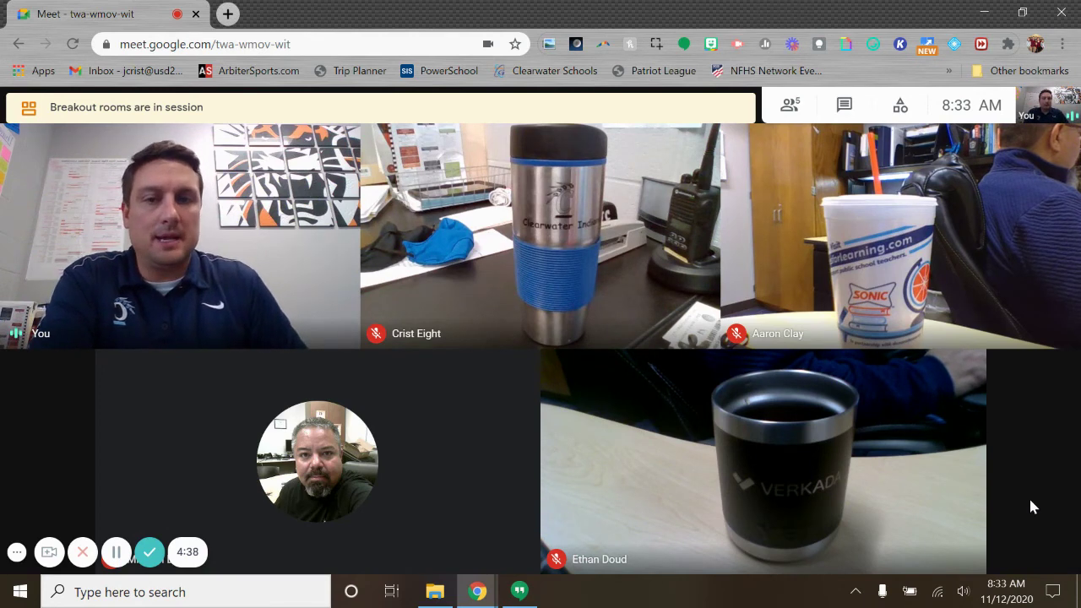
left_click(900, 105)
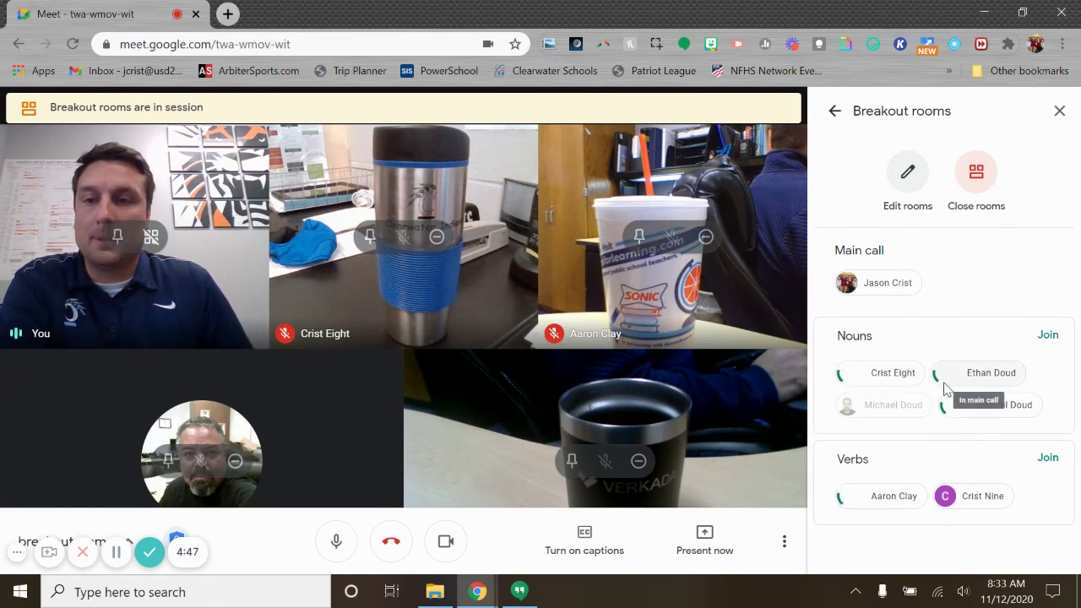
left_click(977, 179)
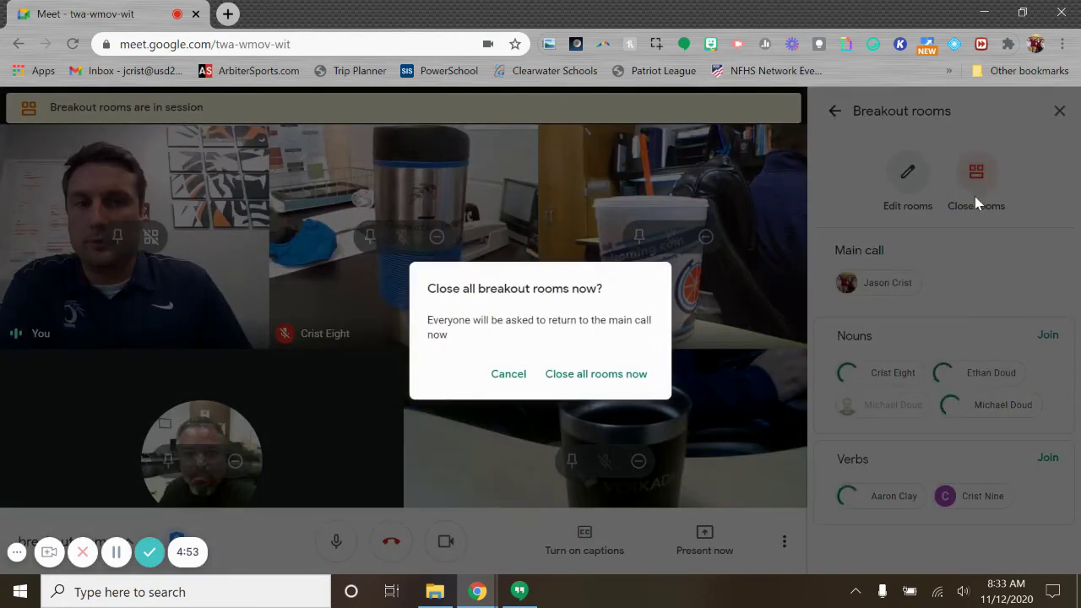
left_click(583, 382)
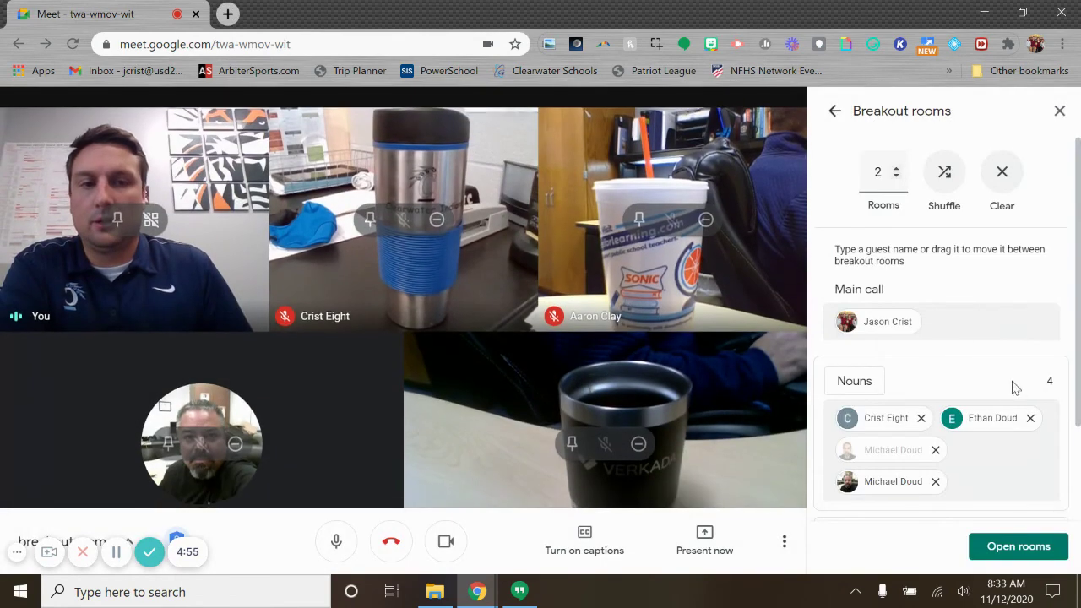